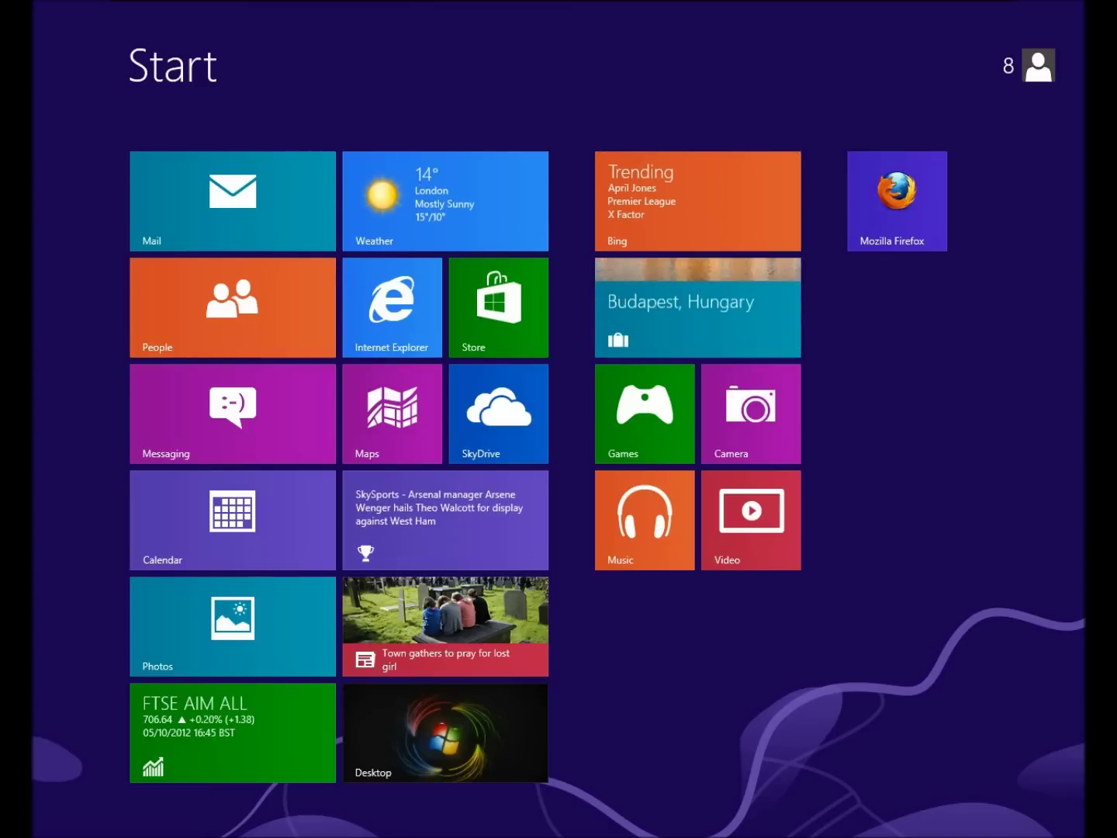
# - Switch from the Windows 8 Start screen tiles to the desktop via the Desktop tile
pyautogui.click(446, 732)
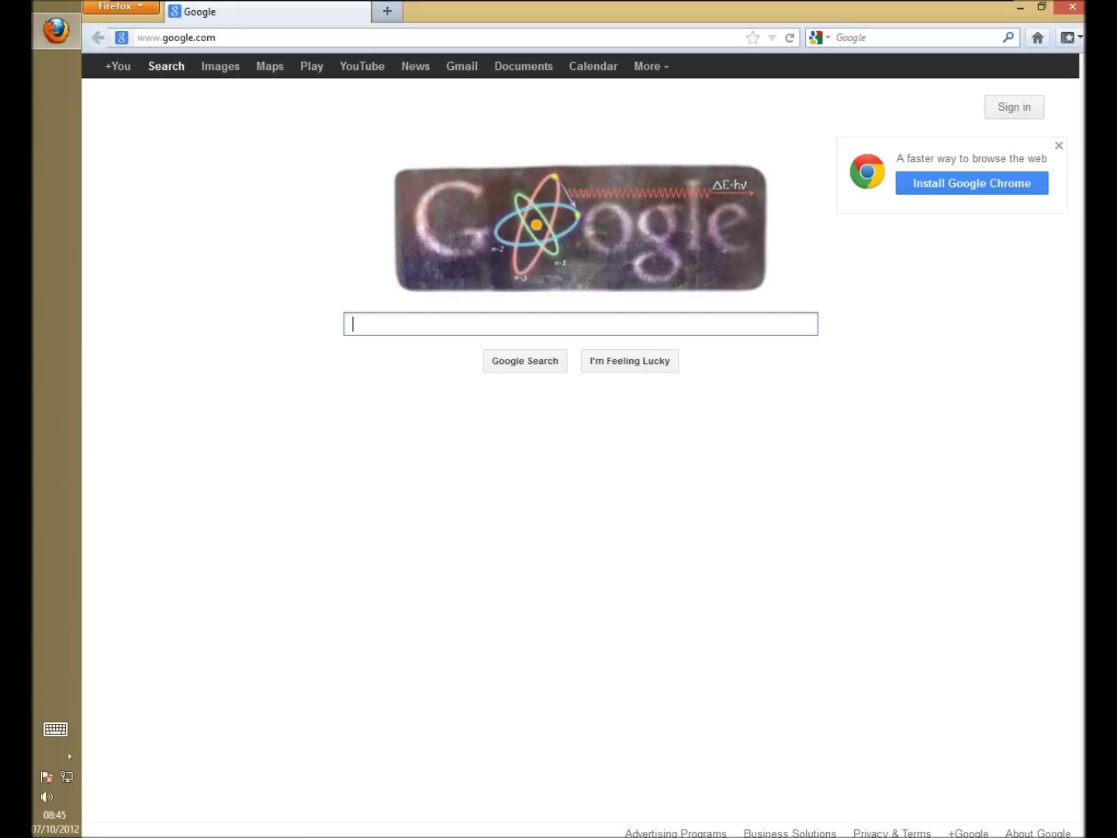
pyautogui.write('c')
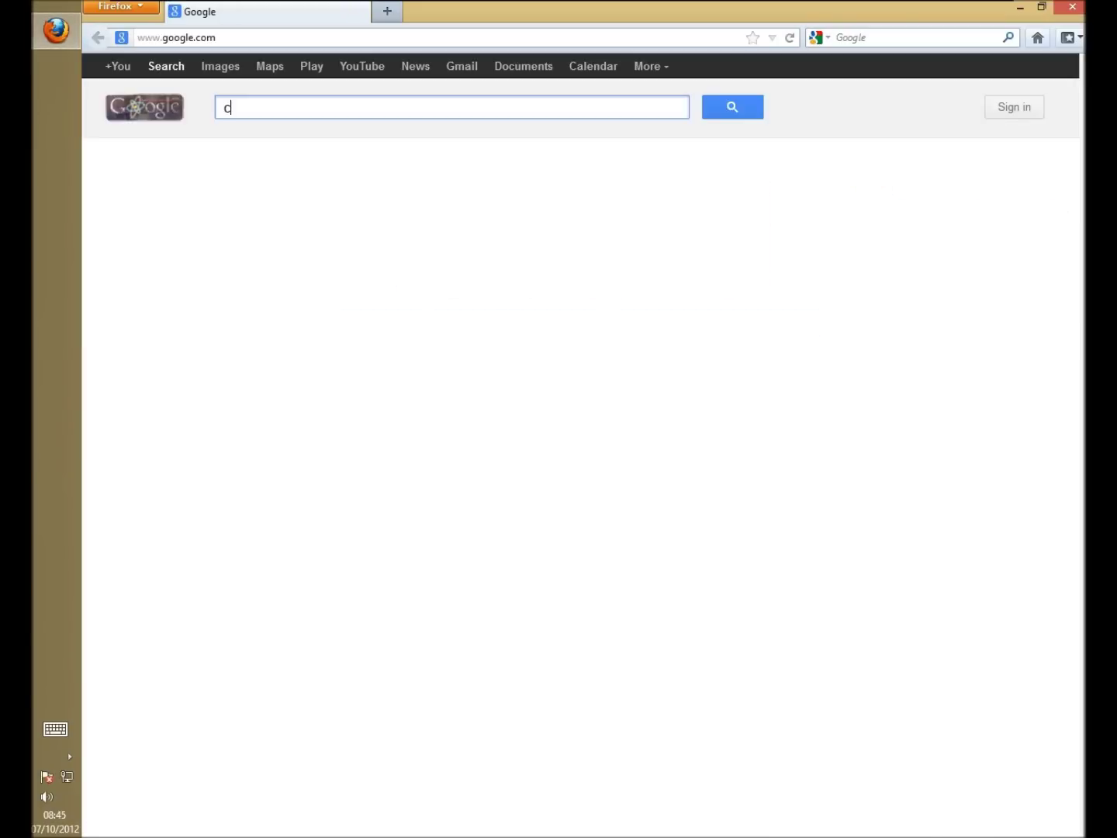
pyautogui.write('net ')
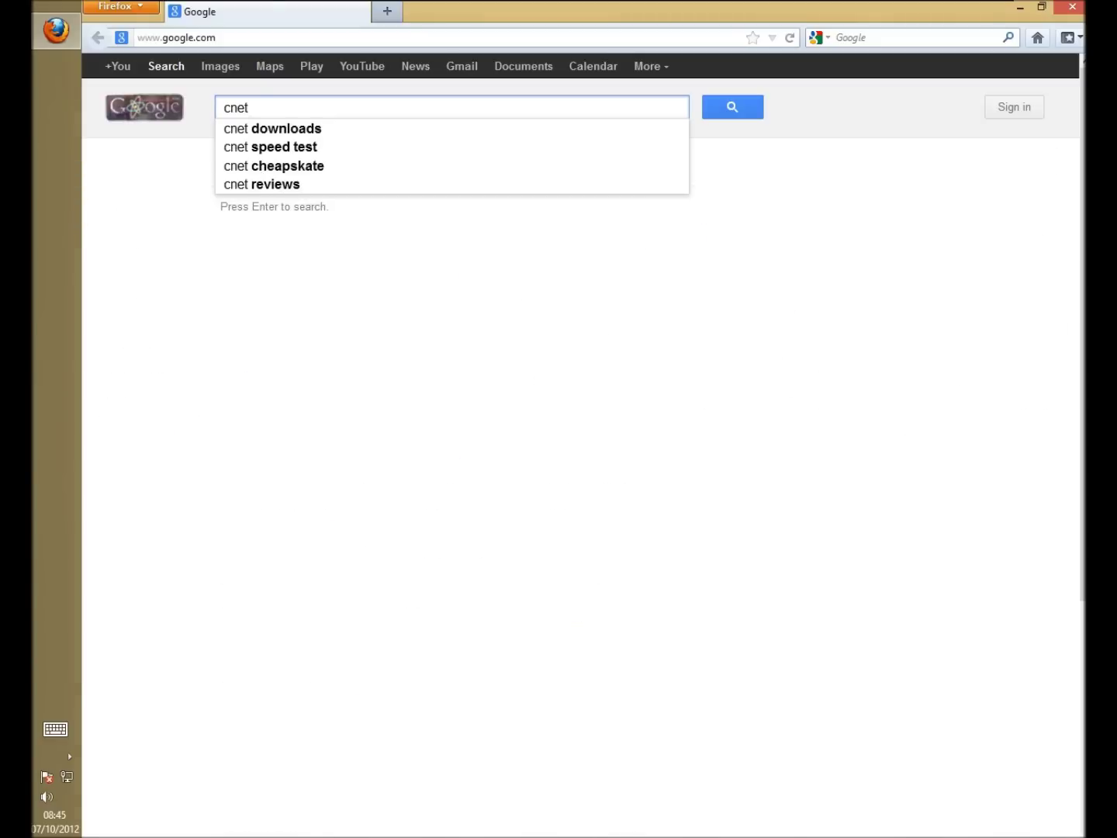
pyautogui.write('classic shell')
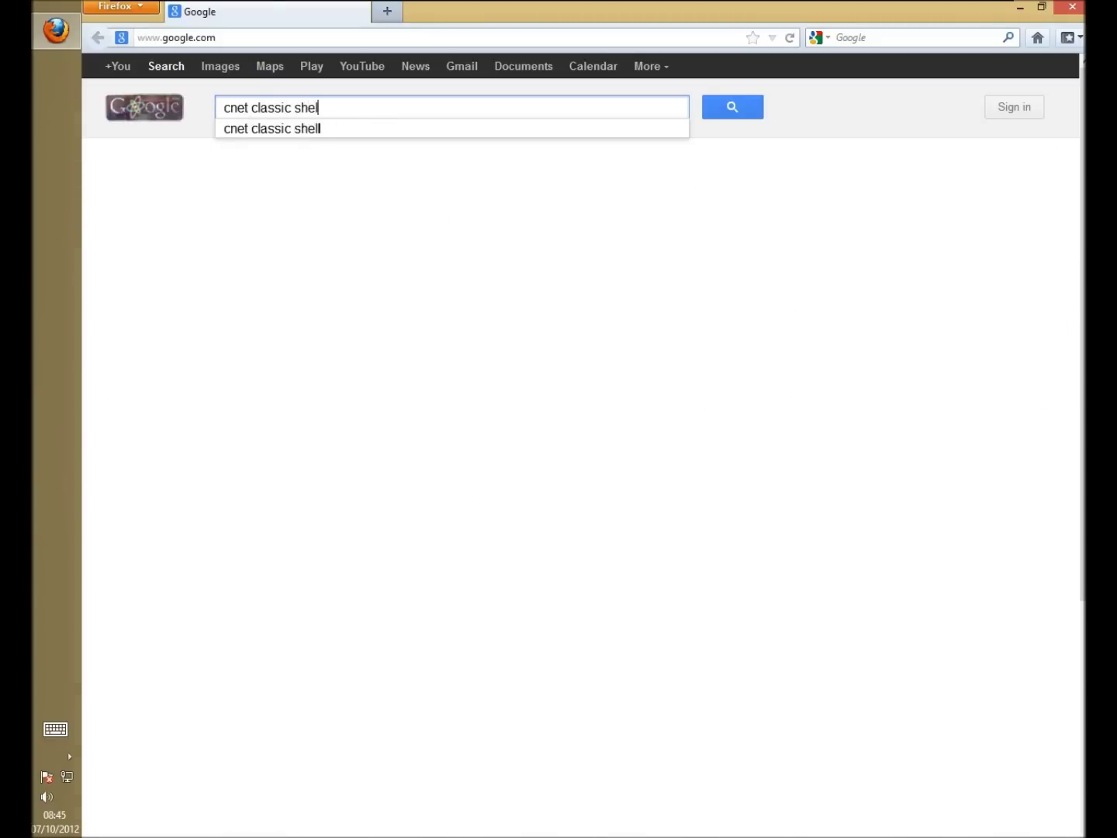
# - Search Google for 'cnet classic shell' and open the Classic Shell page on CNET Download.com
pyautogui.press('Return')
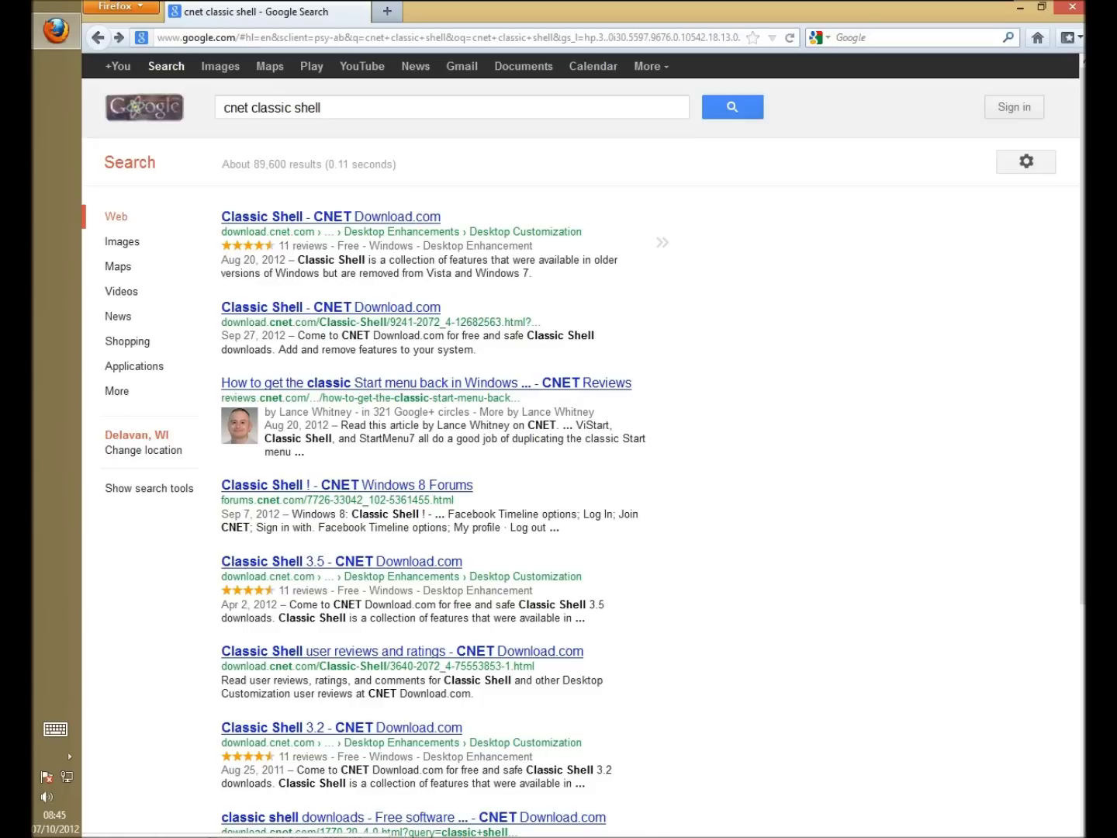
pyautogui.click(331, 217)
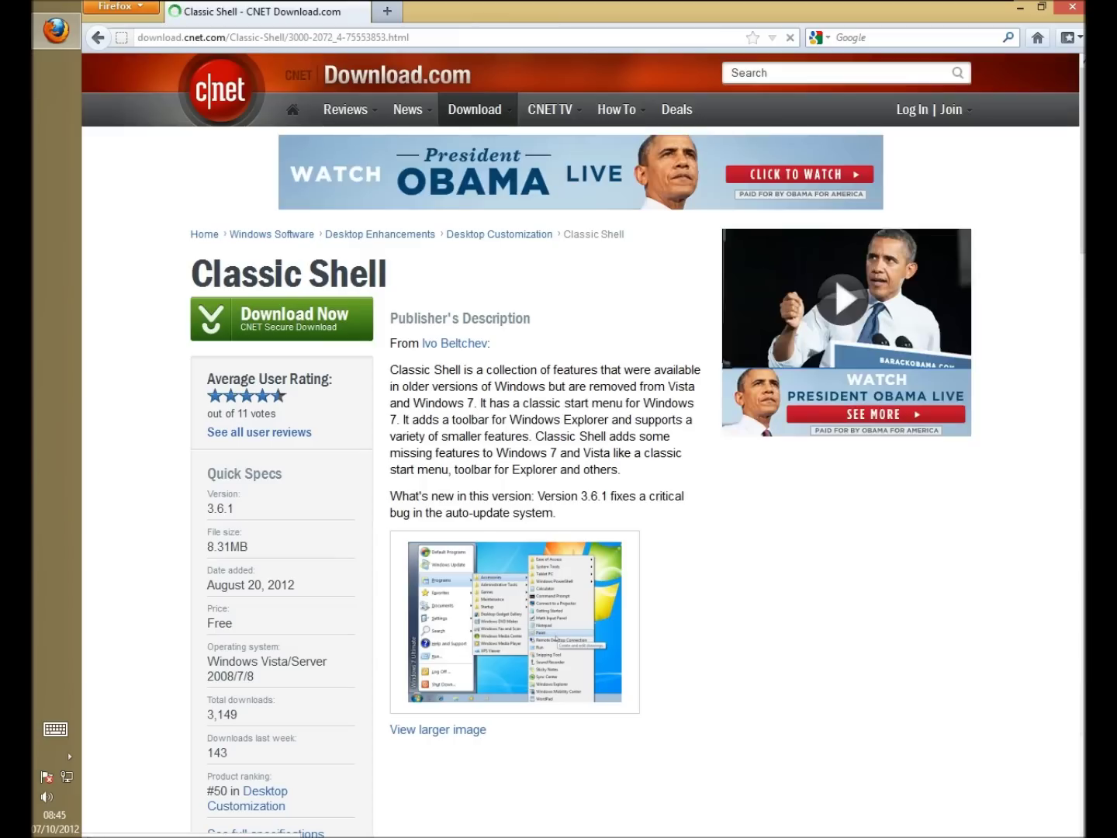
pyautogui.scroll(-1, 558, 436)
pyautogui.scroll(-1, 558, 436)
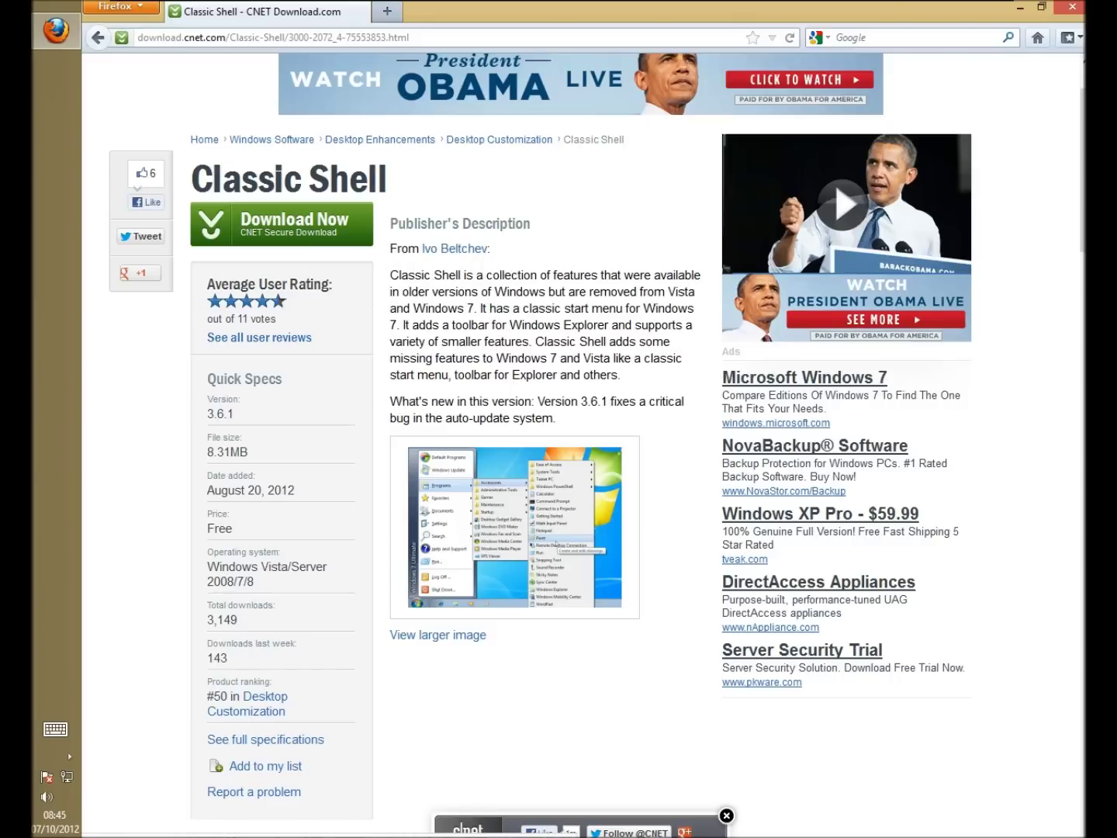
# - Download and save ClassicShellSetup_3_6_1.exe from CNET, then launch it from the downloads list
pyautogui.click(281, 223)
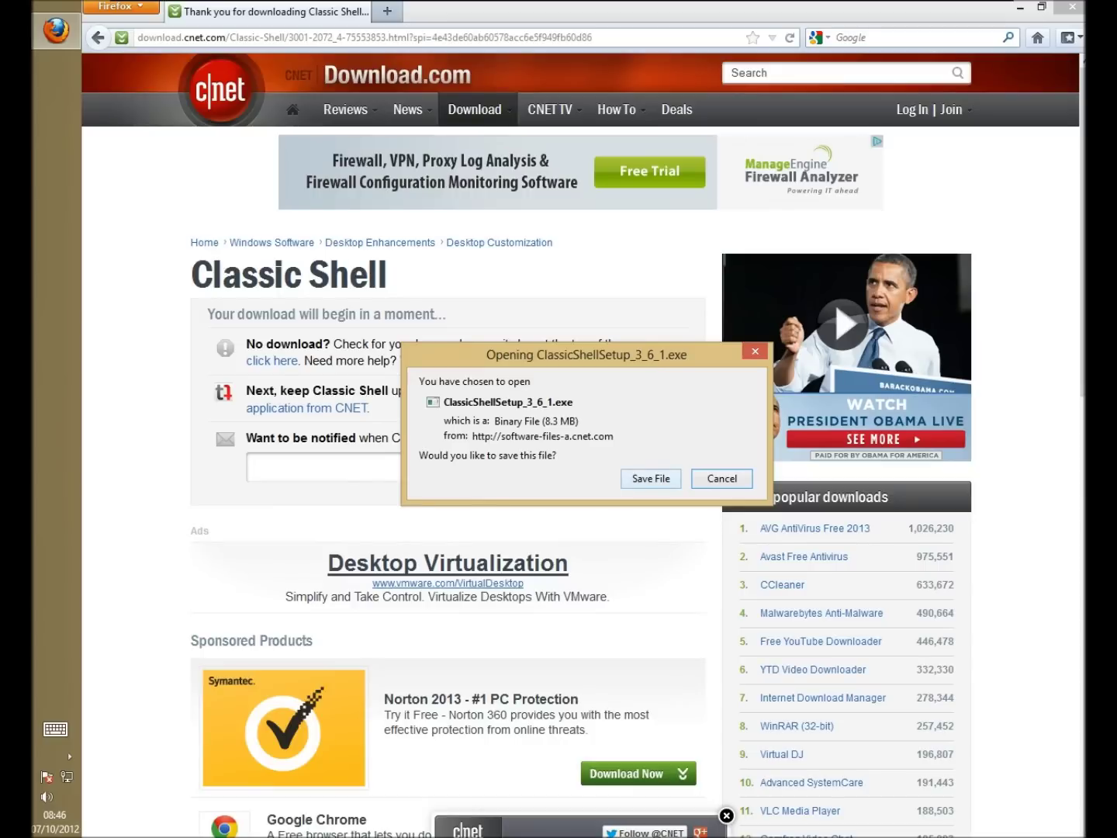
pyautogui.click(651, 478)
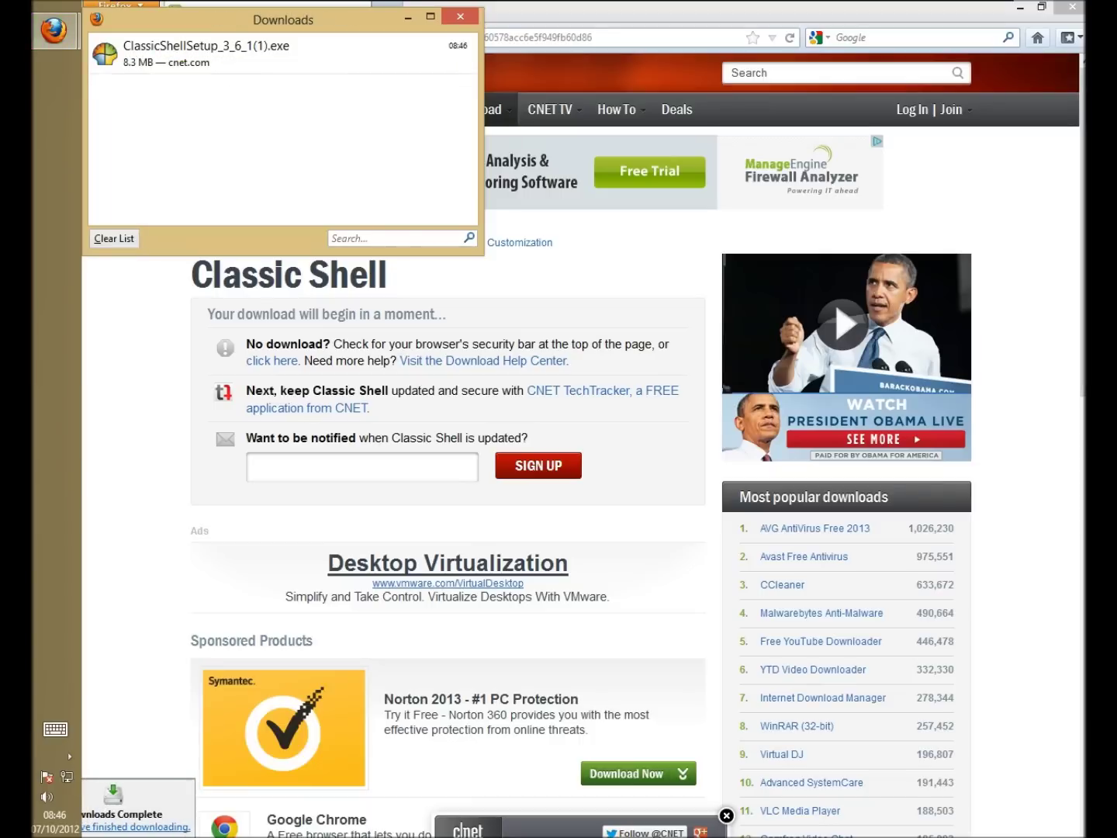
pyautogui.doubleClick(207, 46)
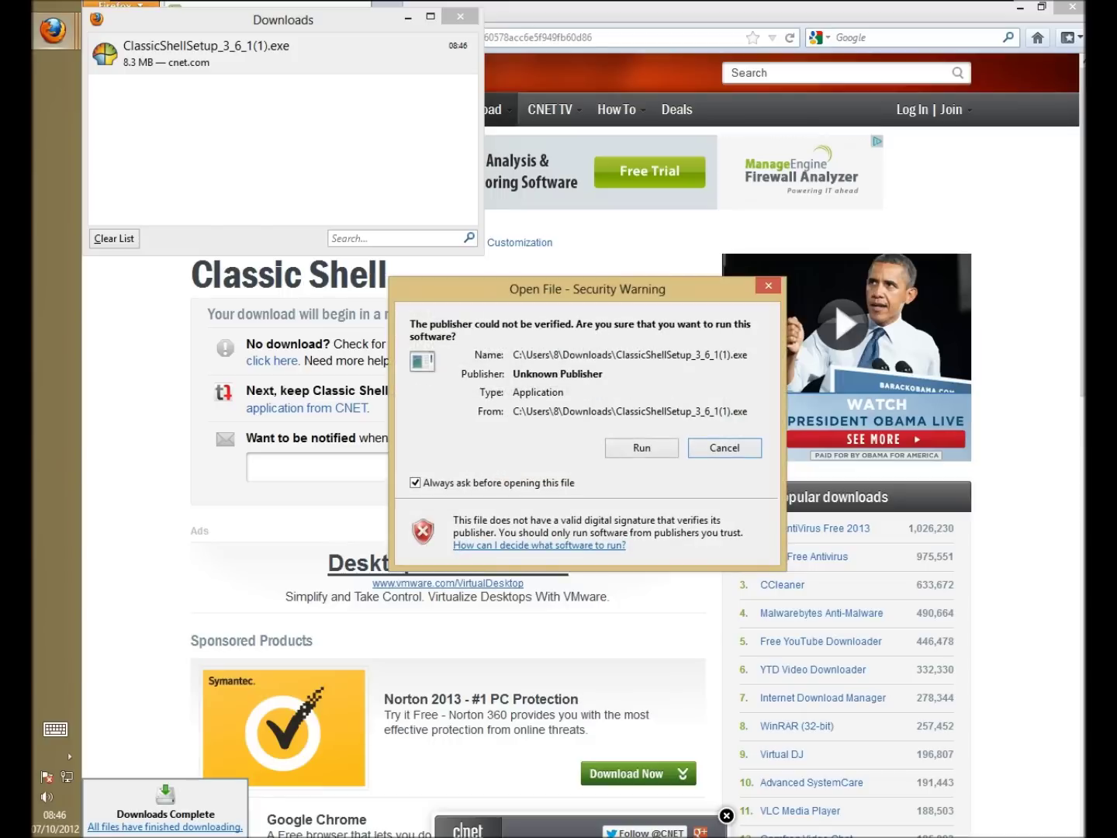
# - Run the unverified installer, accept the licence, keep default features, install, and finish the wizard
pyautogui.click(641, 447)
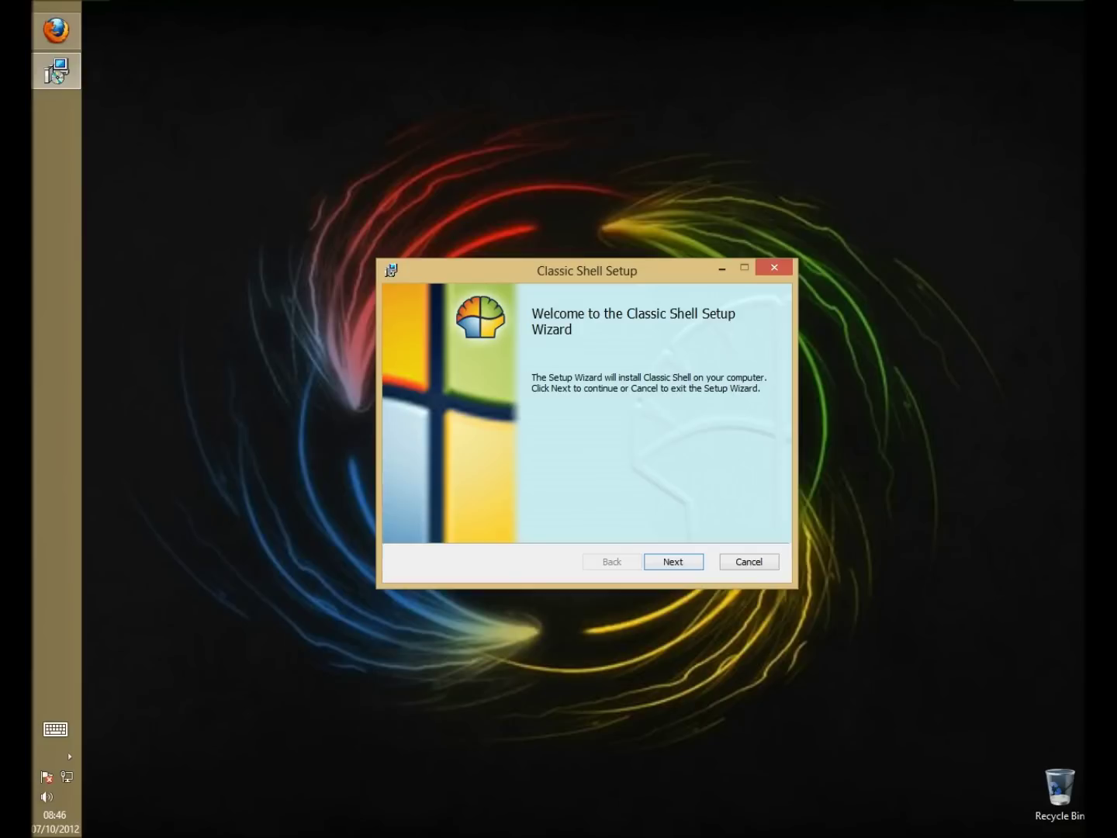
pyautogui.click(673, 561)
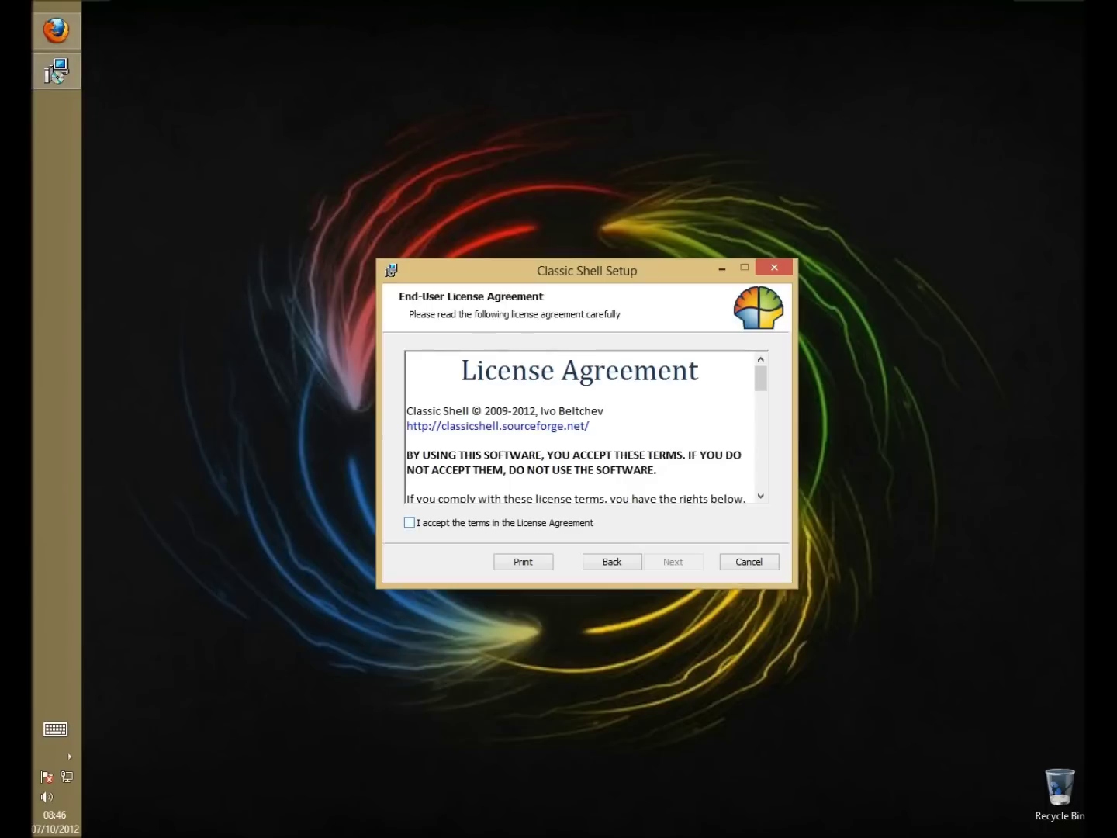
pyautogui.click(410, 522)
pyautogui.click(673, 561)
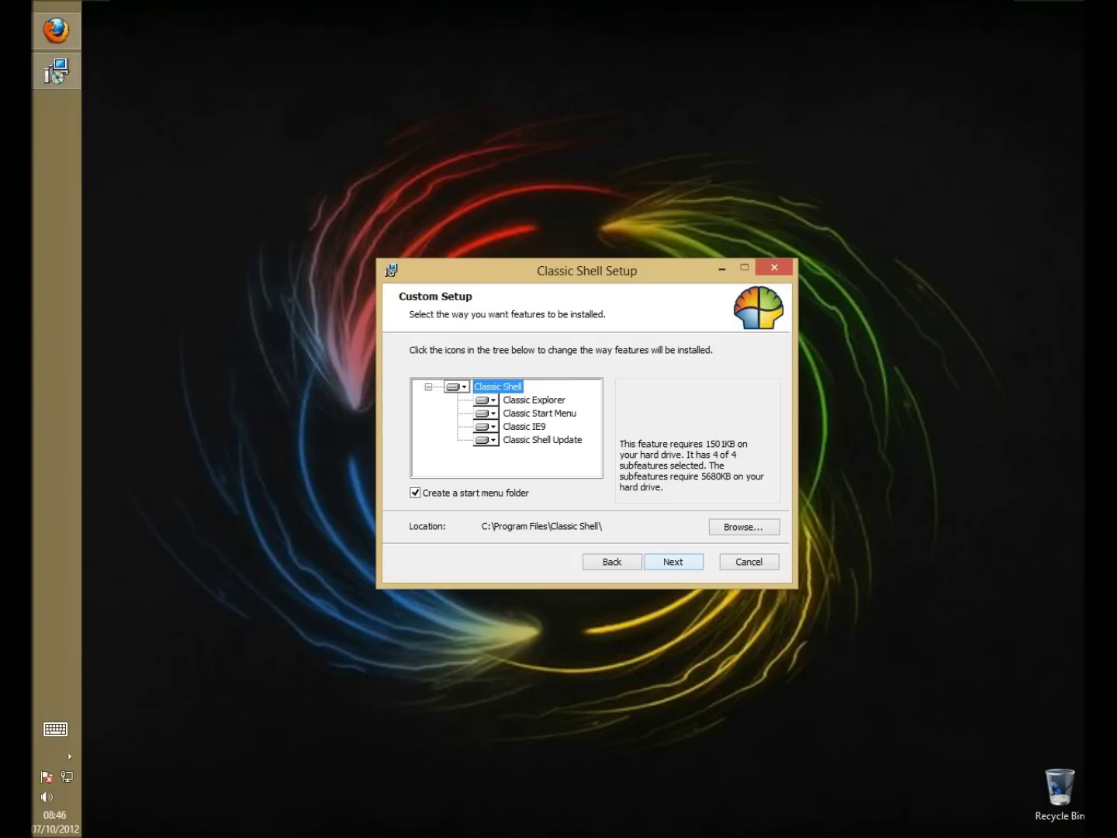
pyautogui.click(673, 561)
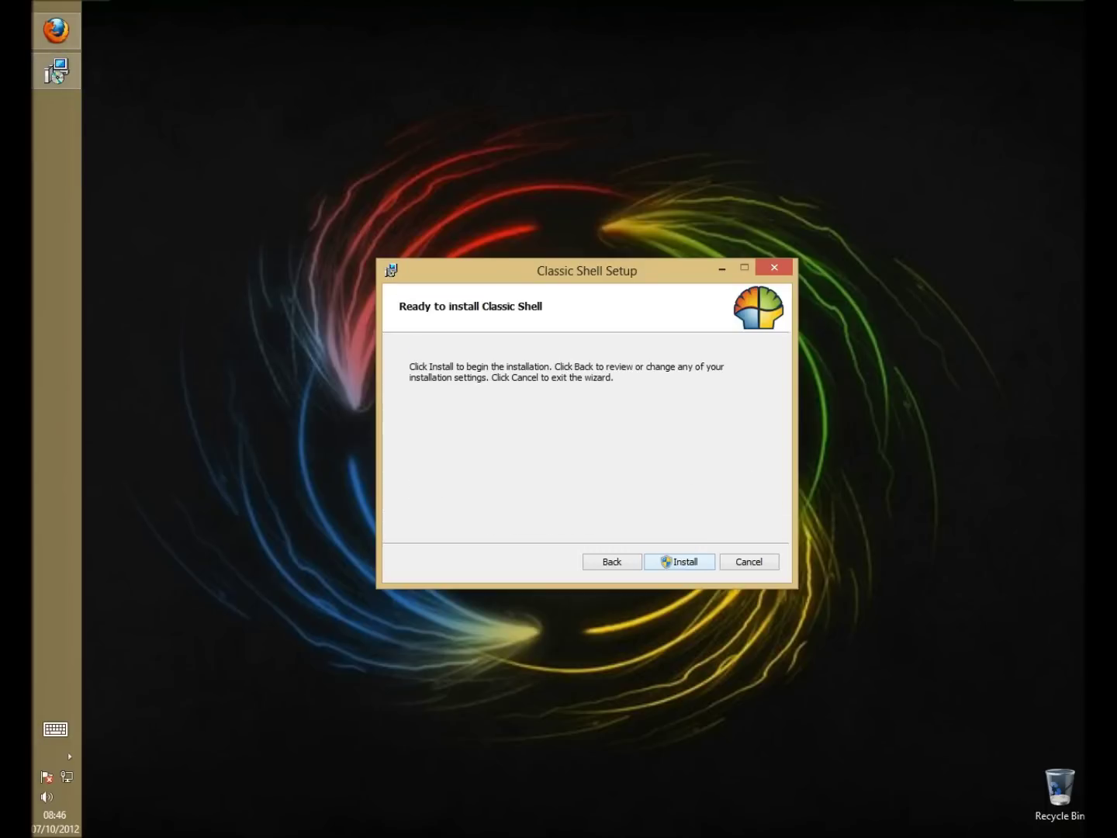
pyautogui.click(678, 562)
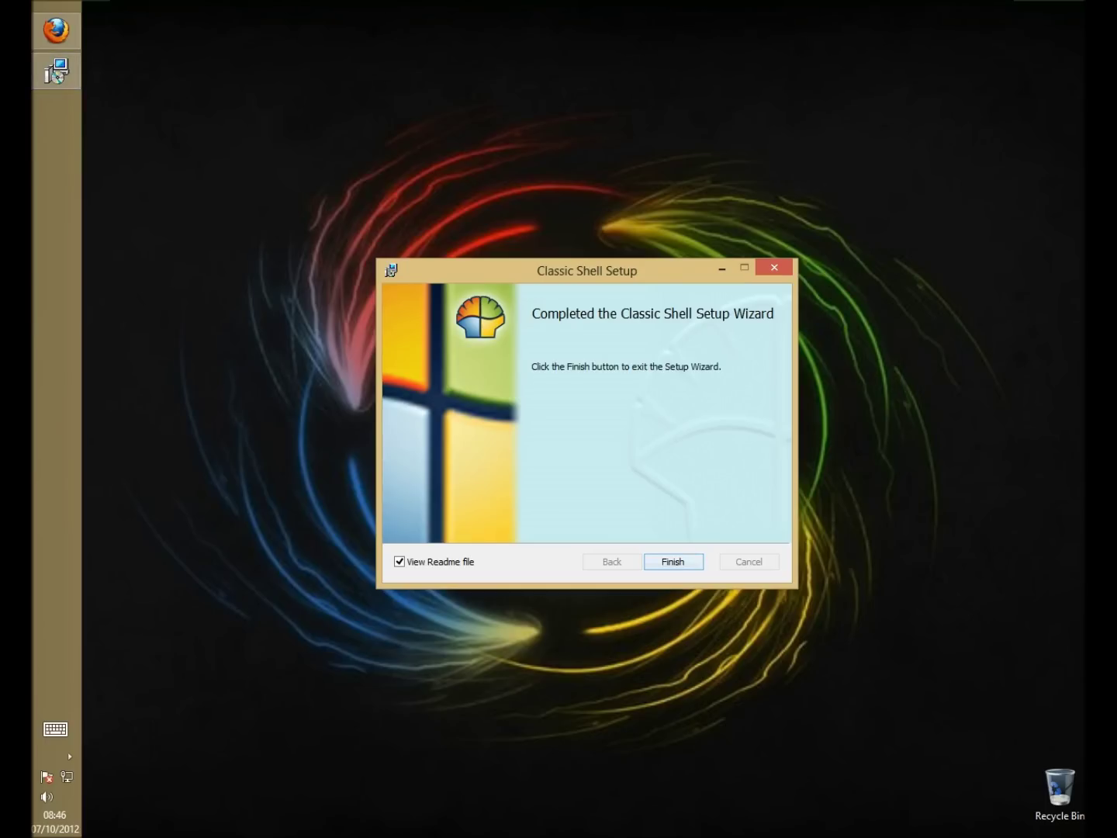
pyautogui.click(673, 561)
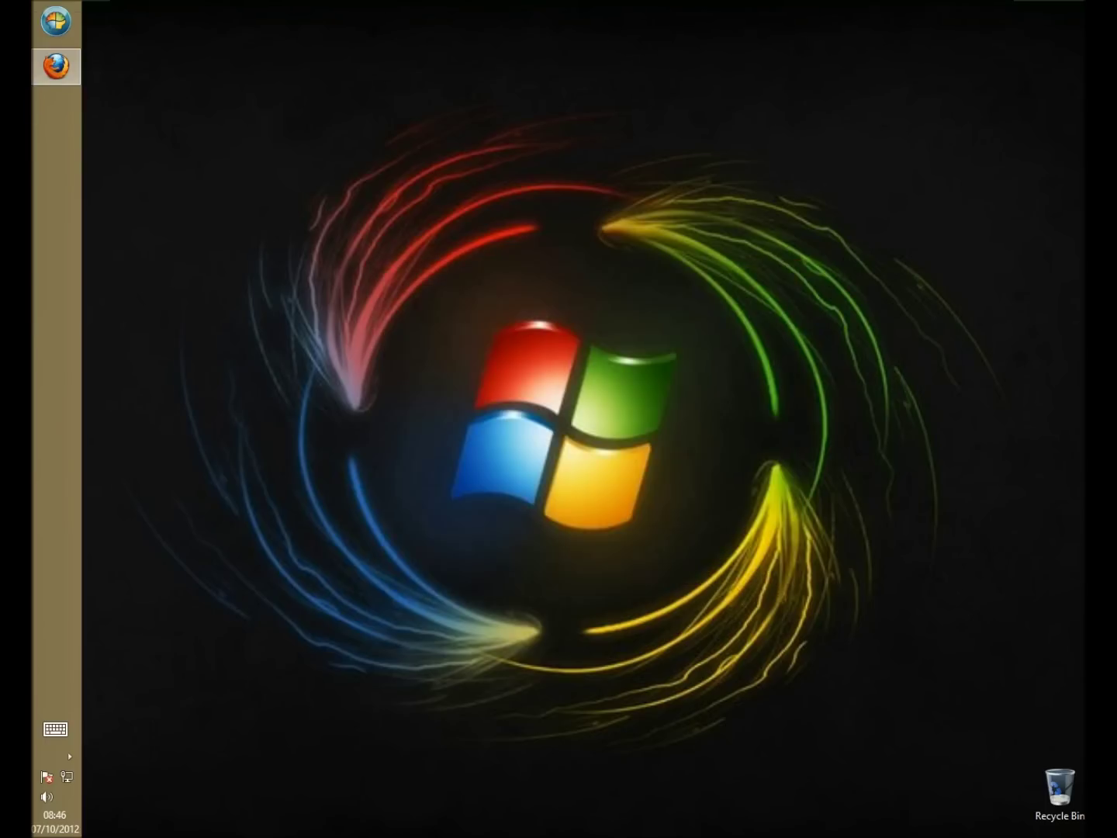
# - Enable Skip Metro screen in the Classic Start Menu Basic Settings and confirm with OK
pyautogui.rightClick(55, 21)
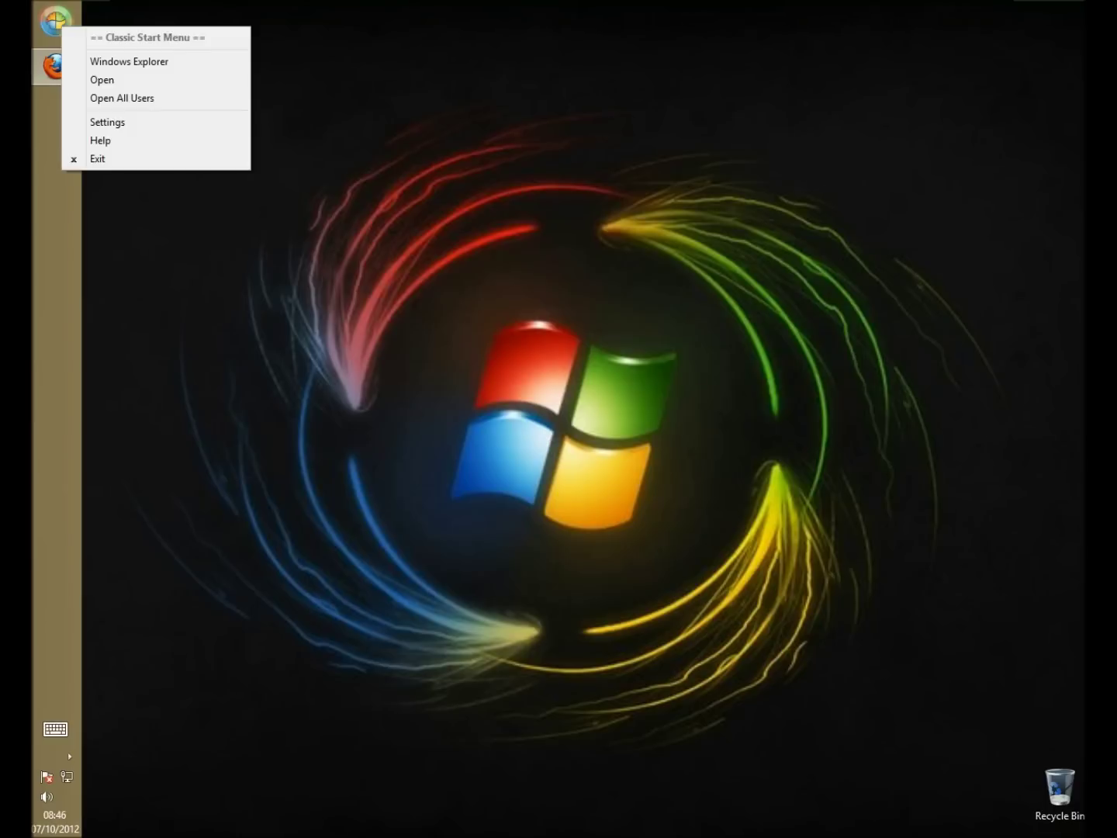
pyautogui.click(113, 122)
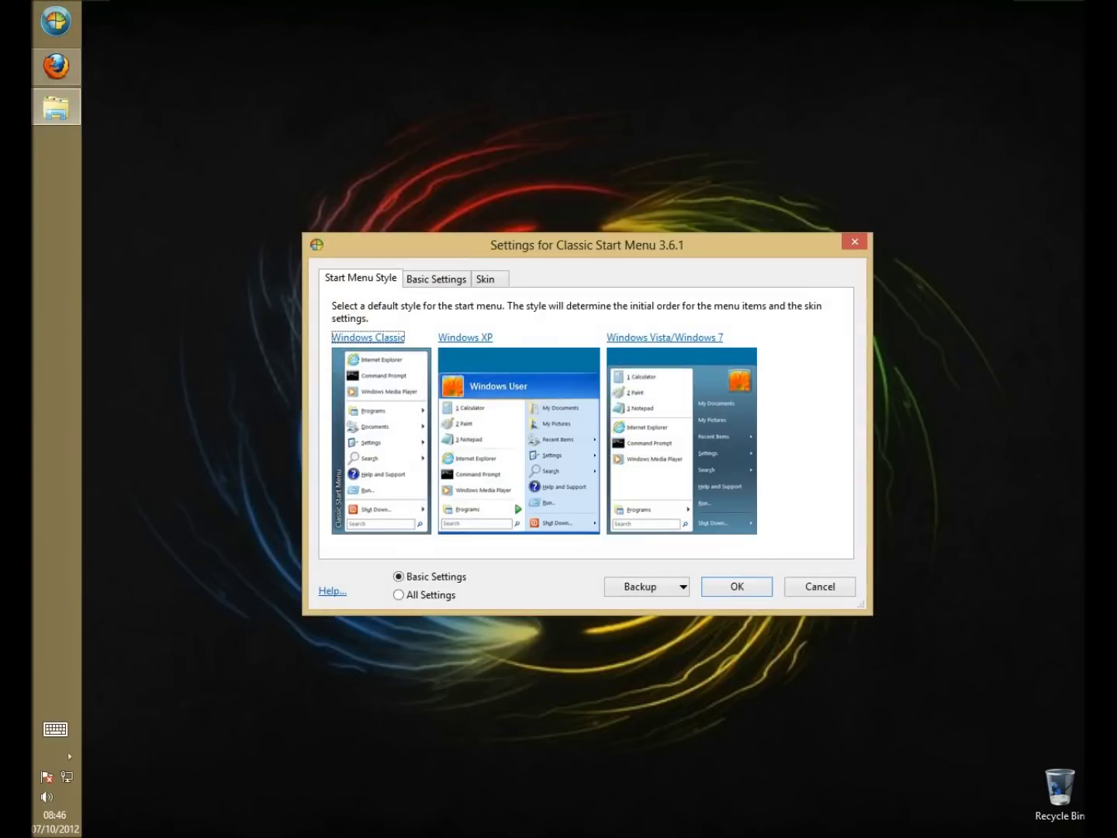
pyautogui.hotkey('ctrl', 'Tab')
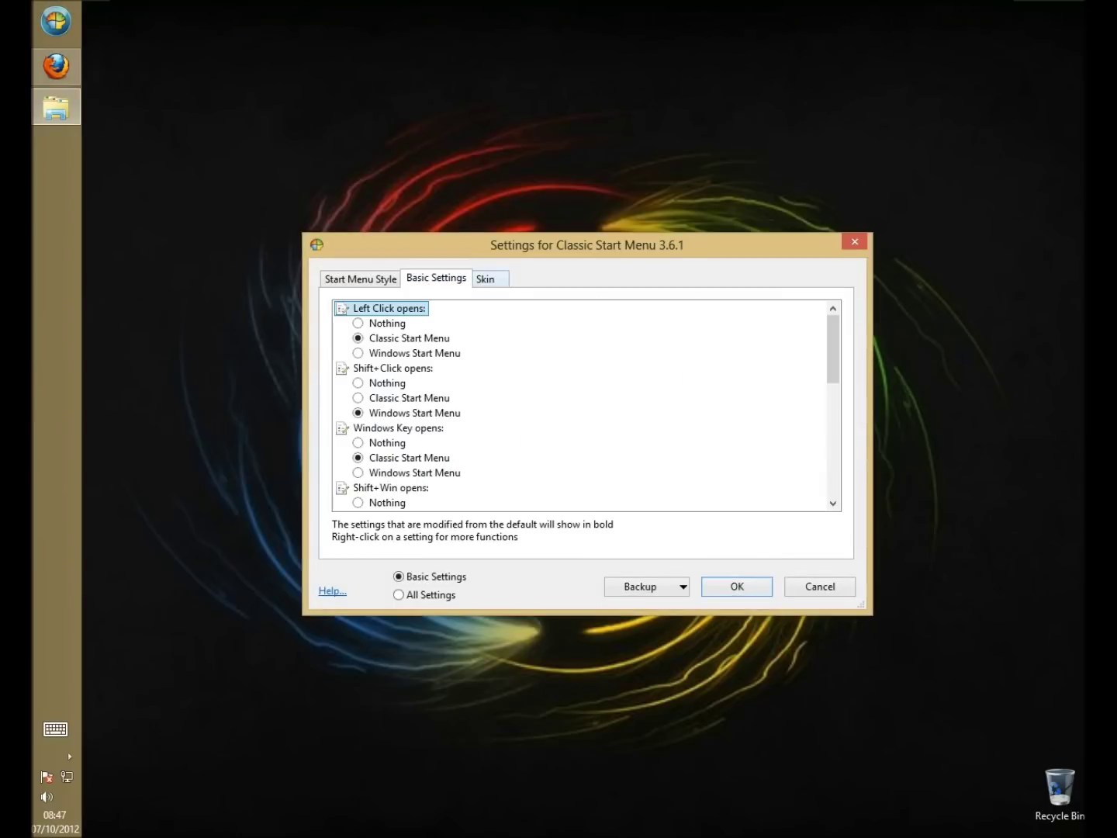
pyautogui.hotkey('ctrl', 'Tab')
pyautogui.hotkey('ctrl', 'Tab')
pyautogui.hotkey('ctrl', 'Tab')
pyautogui.scroll(-5, 585, 406)
pyautogui.scroll(-5, 584, 405)
pyautogui.click(393, 487)
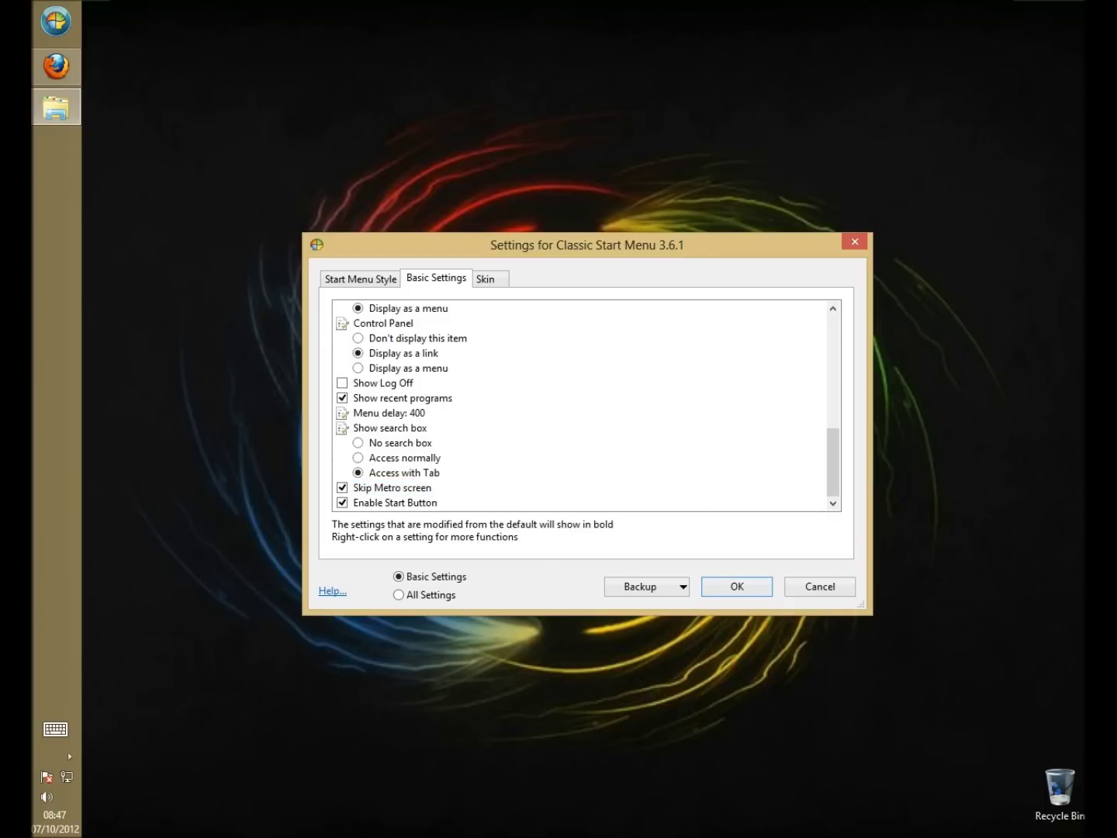
pyautogui.click(736, 586)
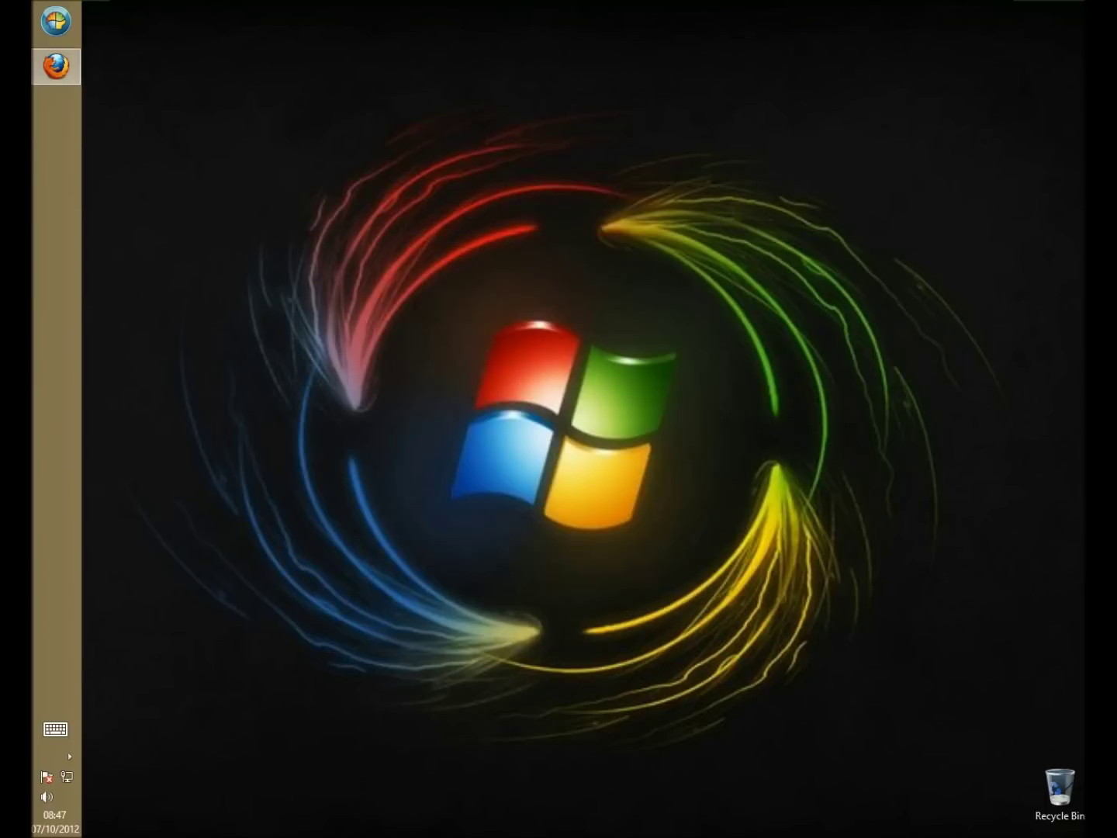
# - Restart Windows from the Classic Start Menu's Shut Down options, then sign in with the password
pyautogui.click(55, 21)
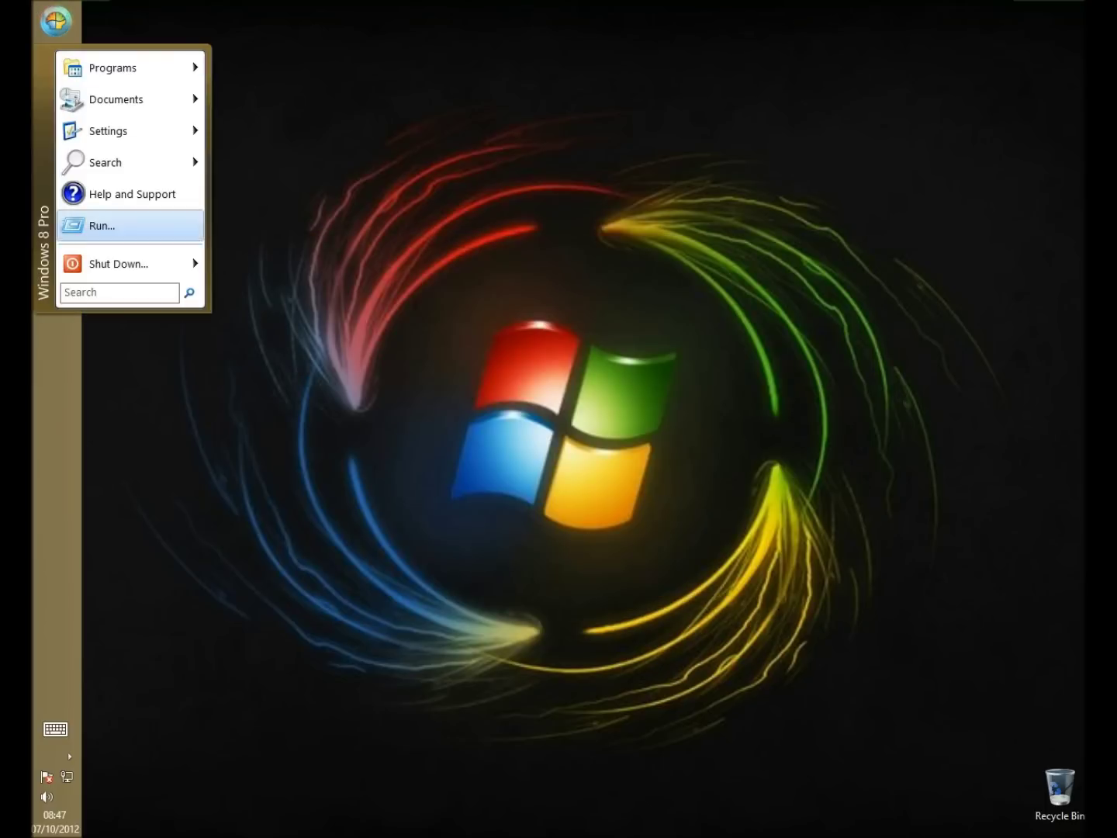
pyautogui.click(120, 264)
pyautogui.click(244, 293)
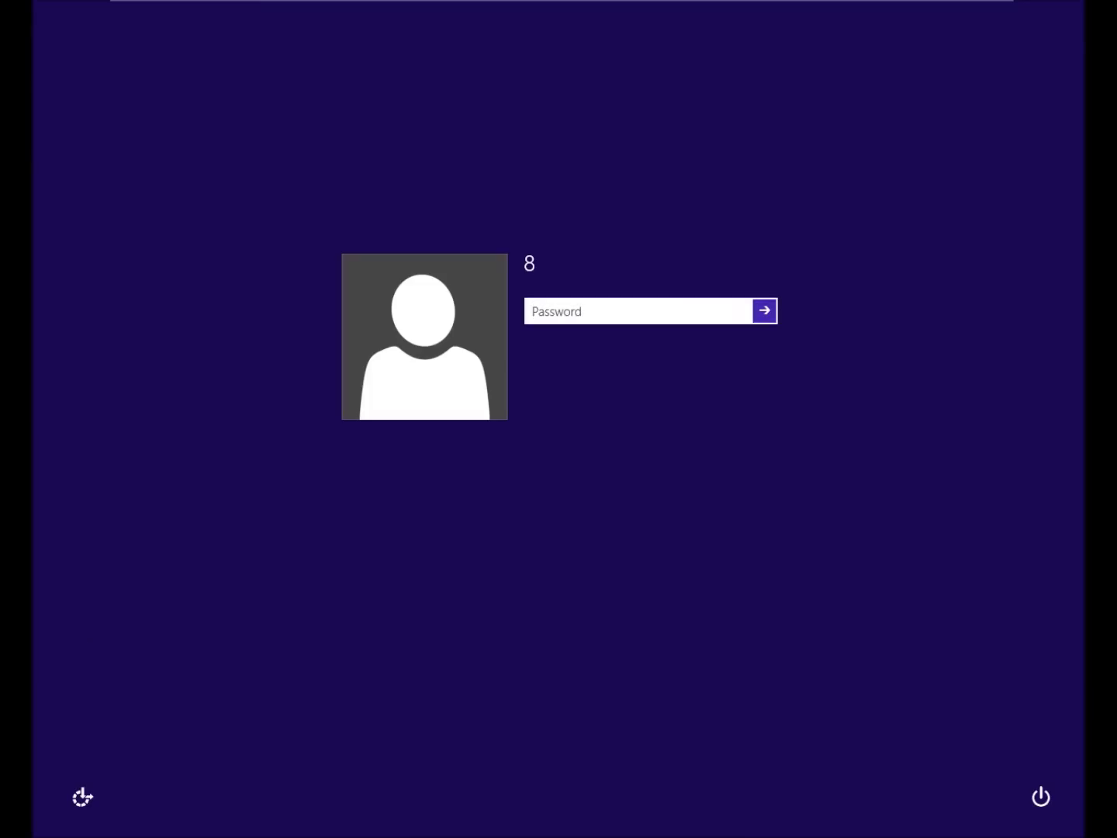
pyautogui.write('8')
pyautogui.press('Return')
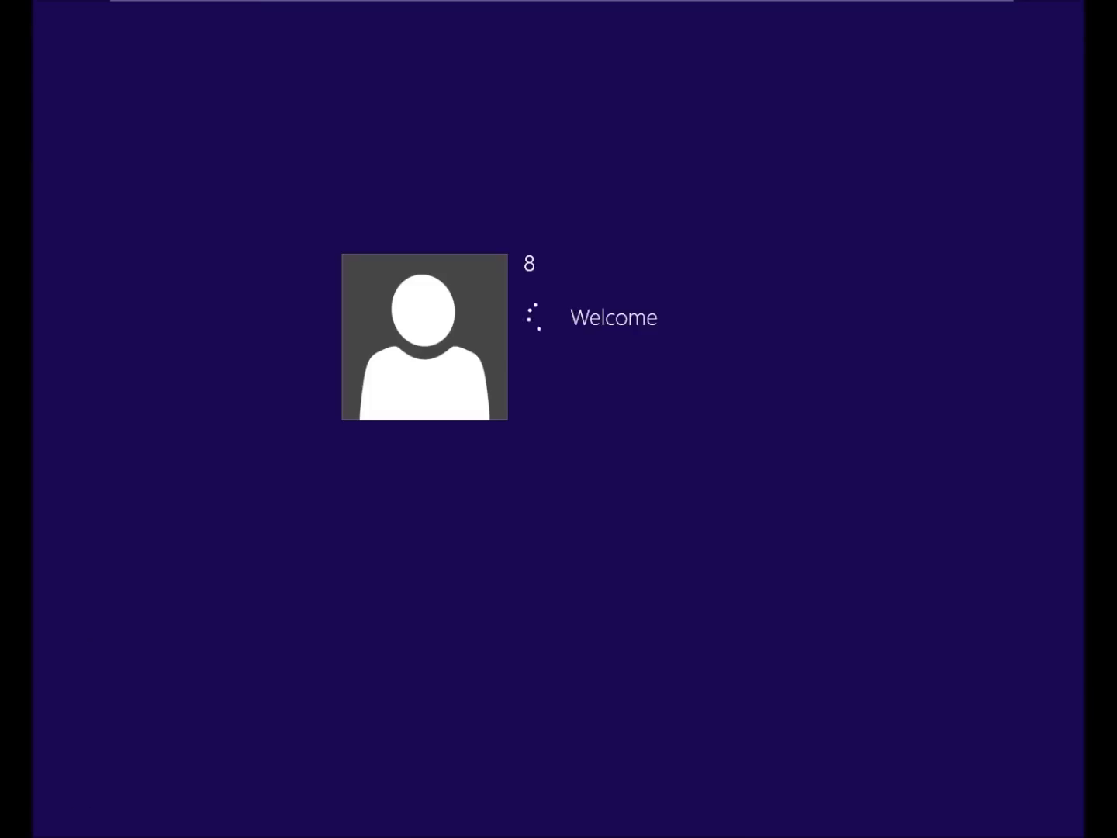